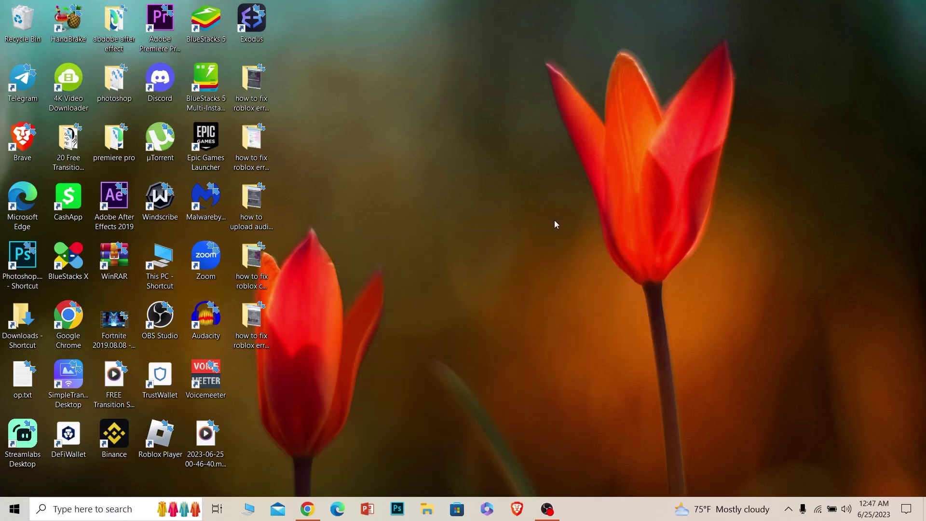
Run %appdata% from the Run dialog to open the AppData Roaming folder.
key(super+r)
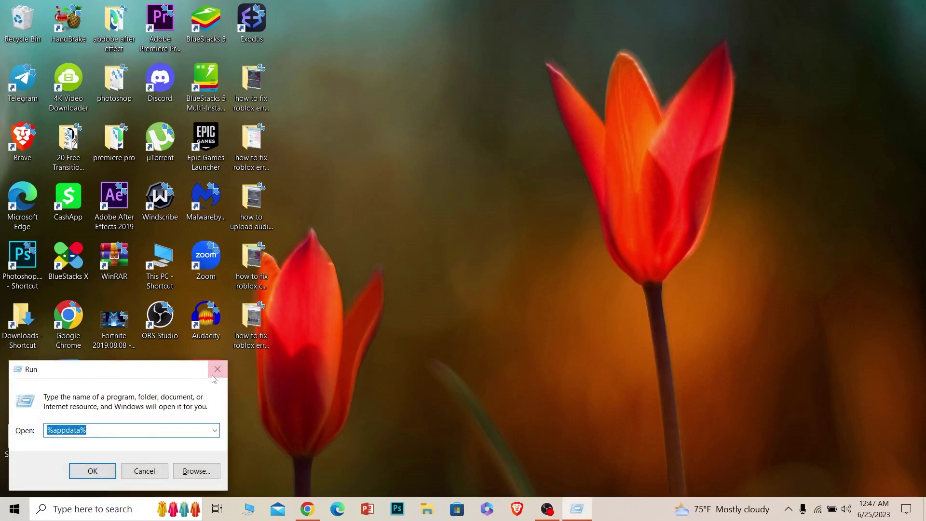
mouse_move(38, 370)
mouse_down()
mouse_move(232, 355)
mouse_move(411, 159)
mouse_up()
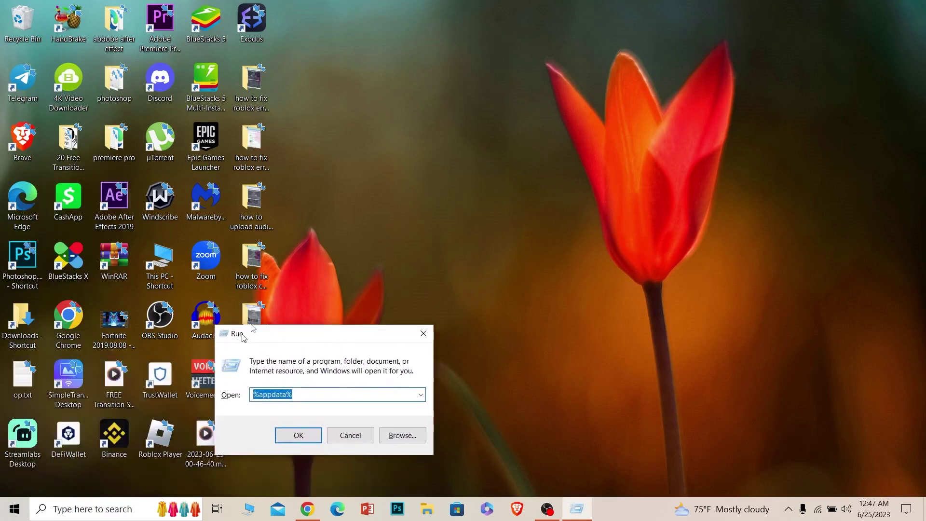
drag(461, 217, 387, 216)
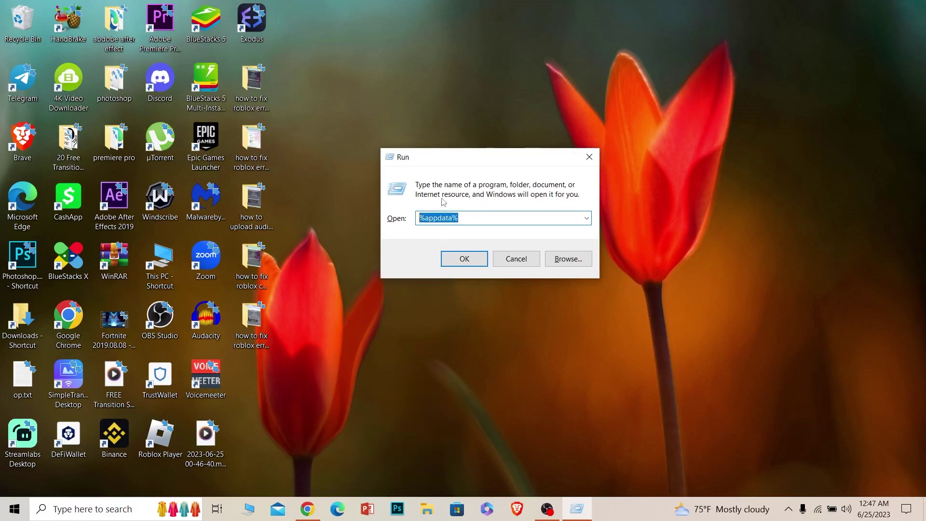
click(463, 259)
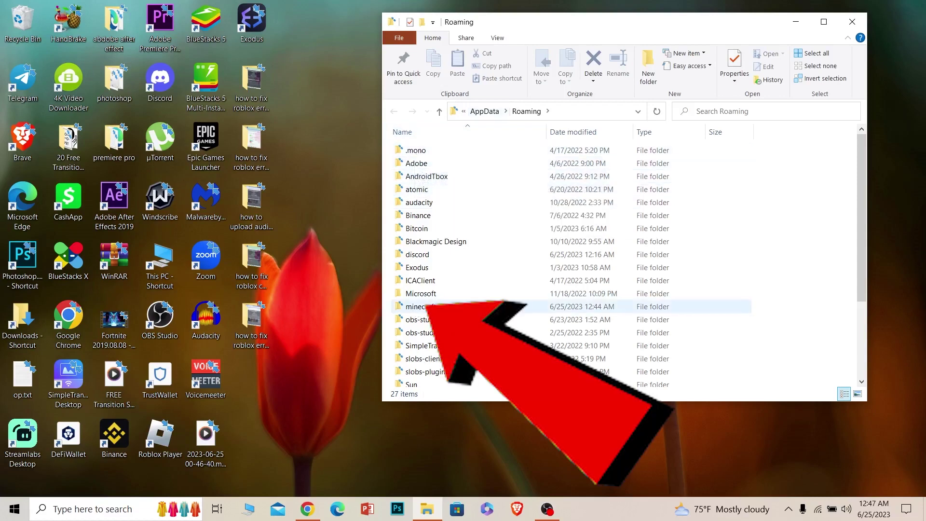
Delete the d and sad folders inside minecraft's version folder.
double_click(461, 313)
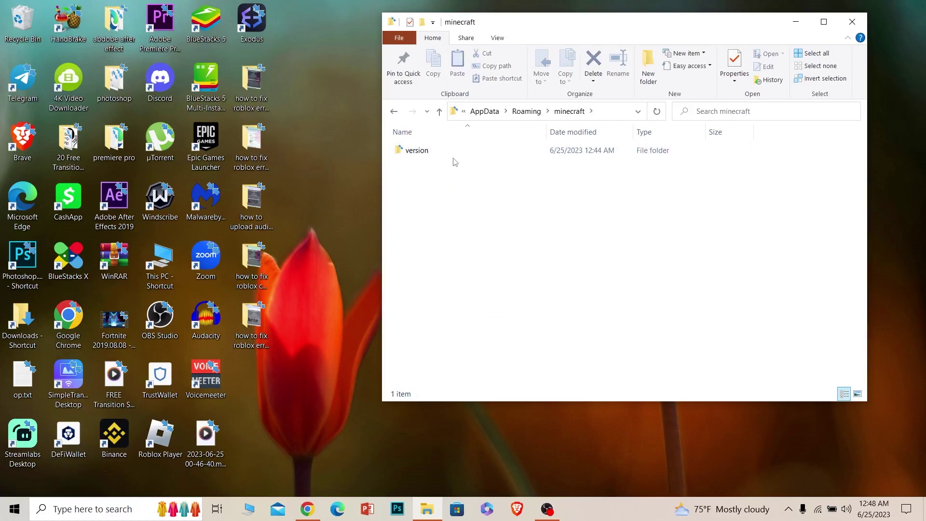
double_click(455, 152)
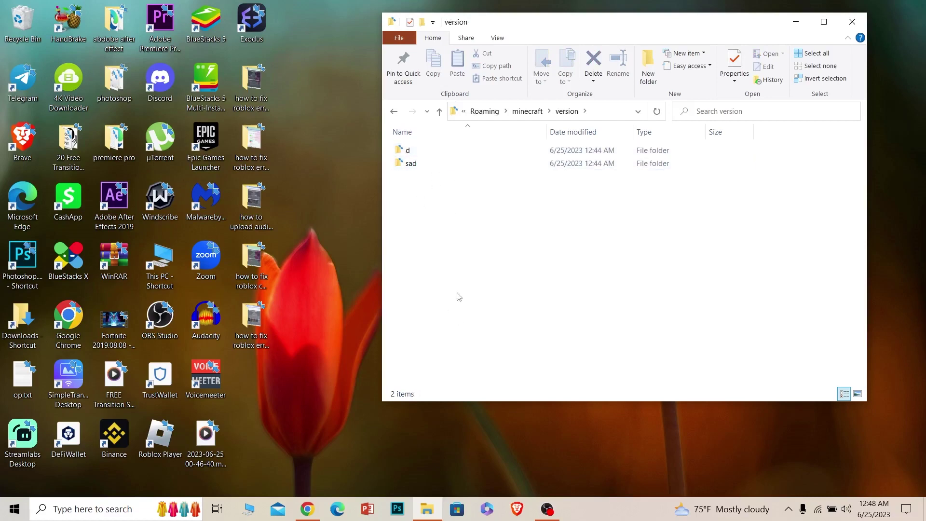
drag(476, 373, 519, 101)
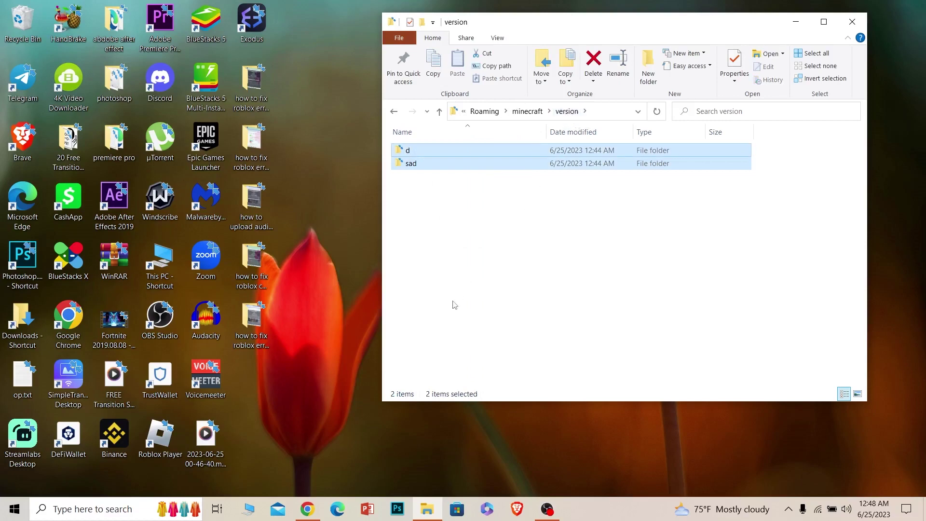
key(Delete)
Close File Explorer and open Apps & features through taskbar search for 'apps'.
click(853, 22)
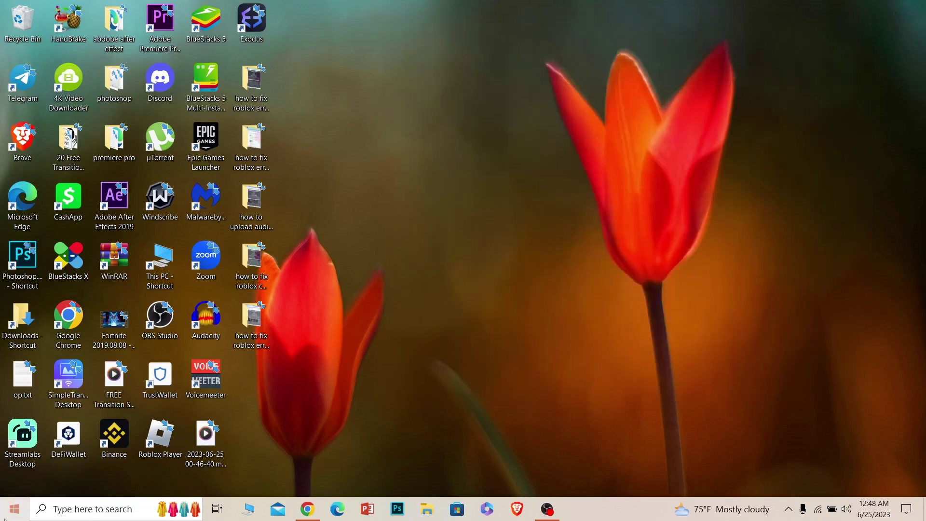
click(77, 510)
text(apps)
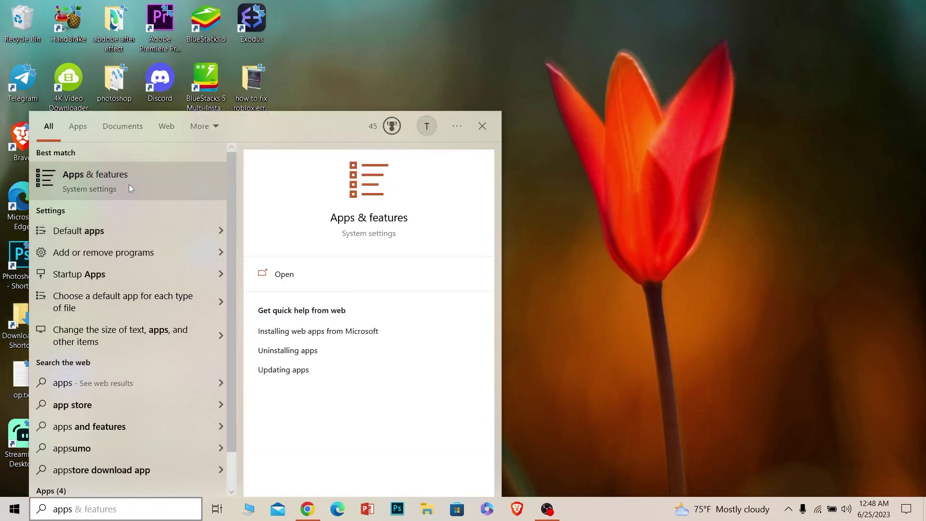
click(129, 185)
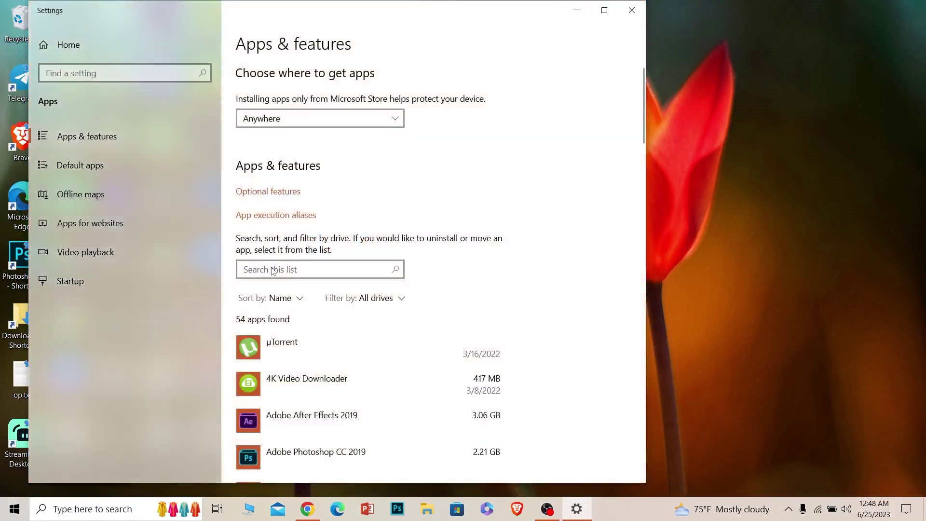
Filter apps by 'java', uninstall Java 8 Update 371, and close Settings.
click(272, 269)
text(ja)
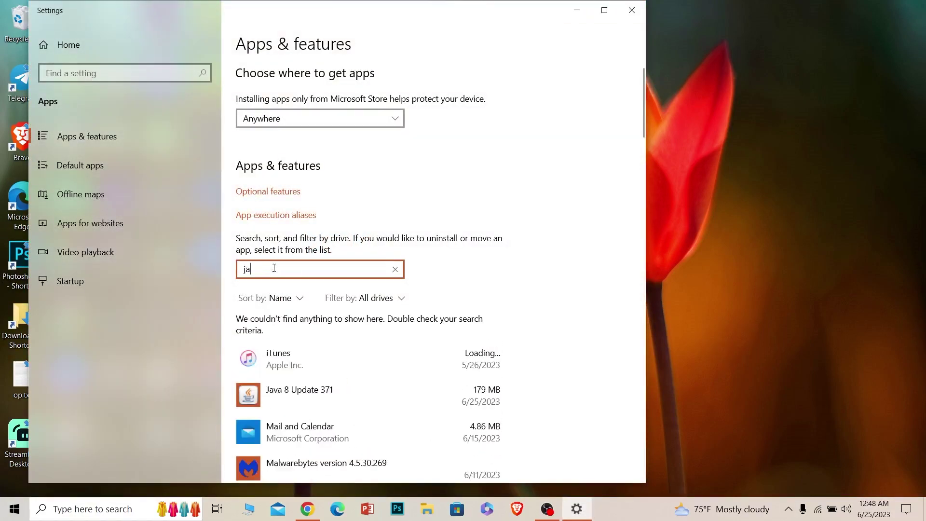
text(va)
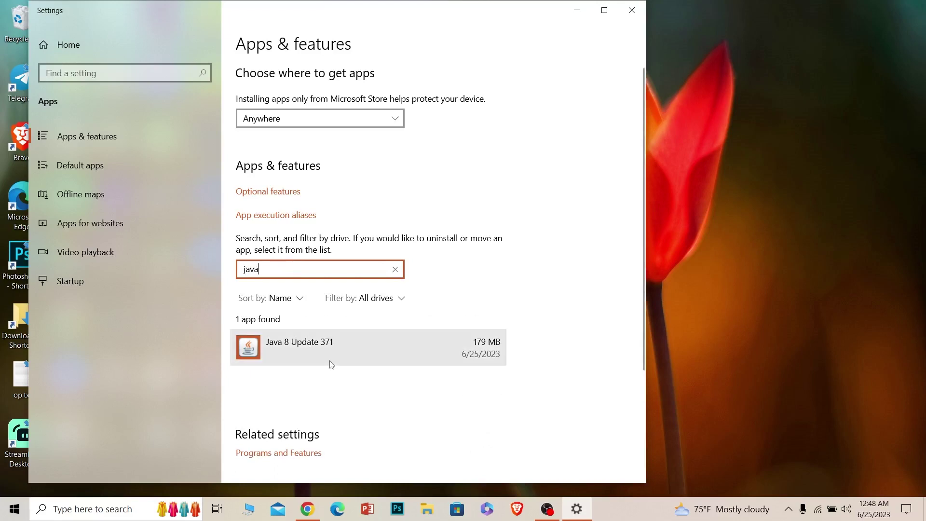
click(325, 341)
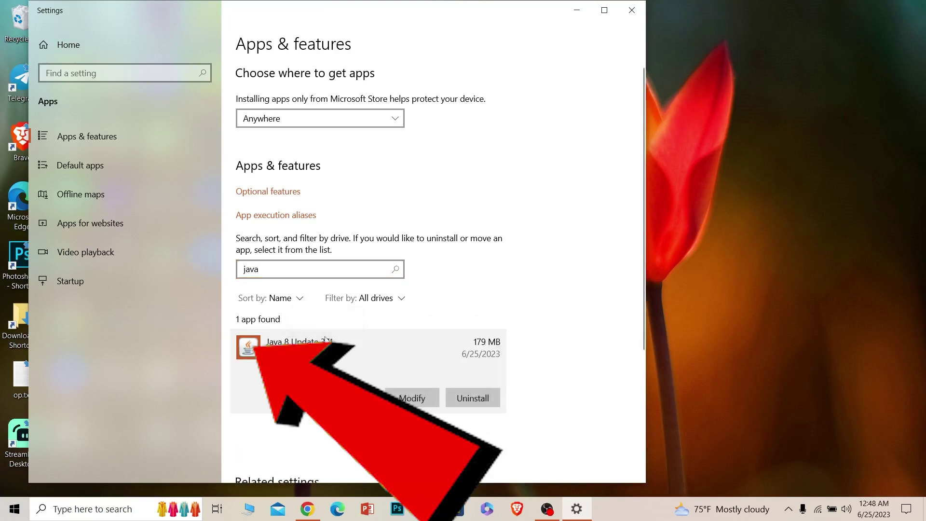
click(473, 398)
click(527, 369)
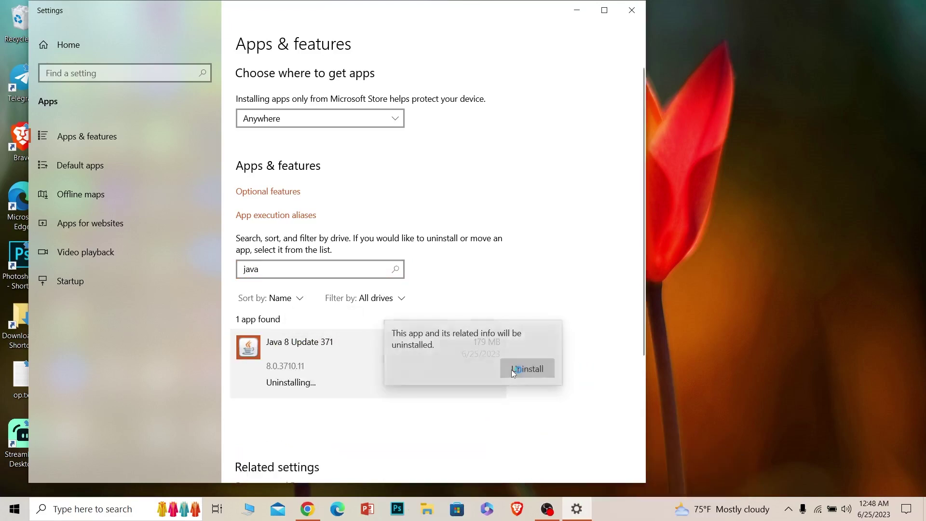
click(632, 10)
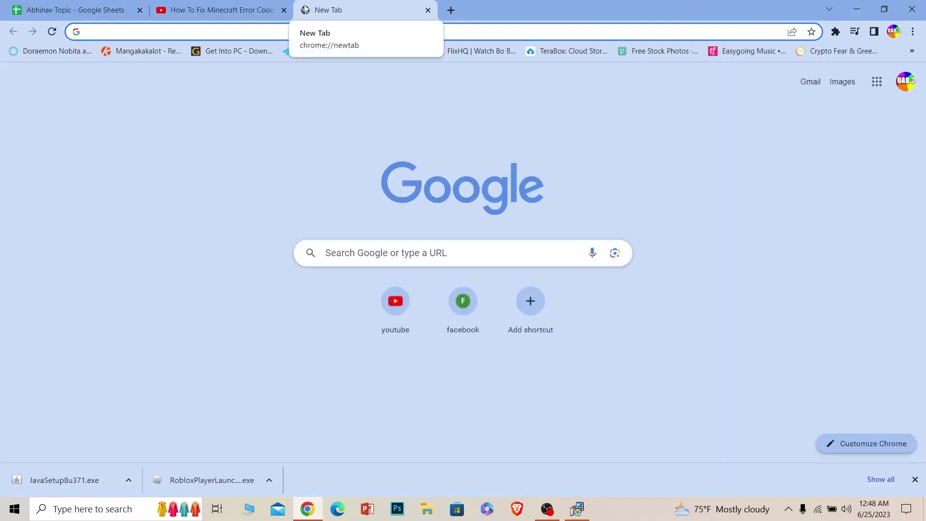
text(java download)
Run a Google search for 'java download' in Chrome.
key(Return)
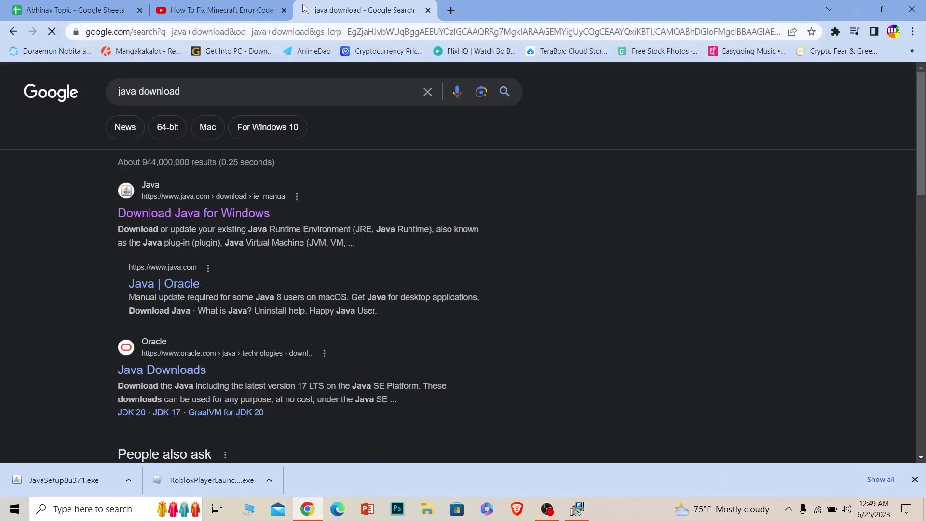